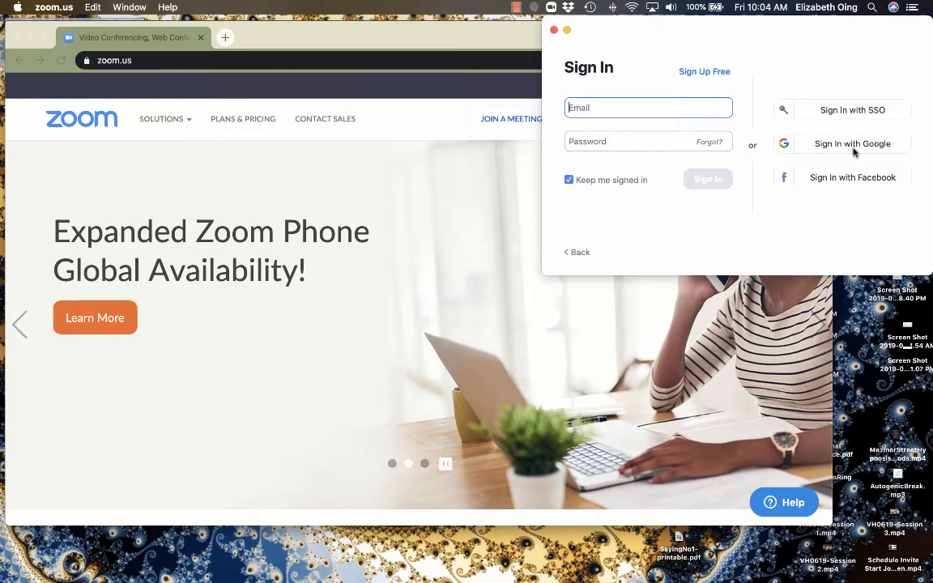
Sign in to Zoom with Google and start a new meeting with the camera turned on.
click(853, 146)
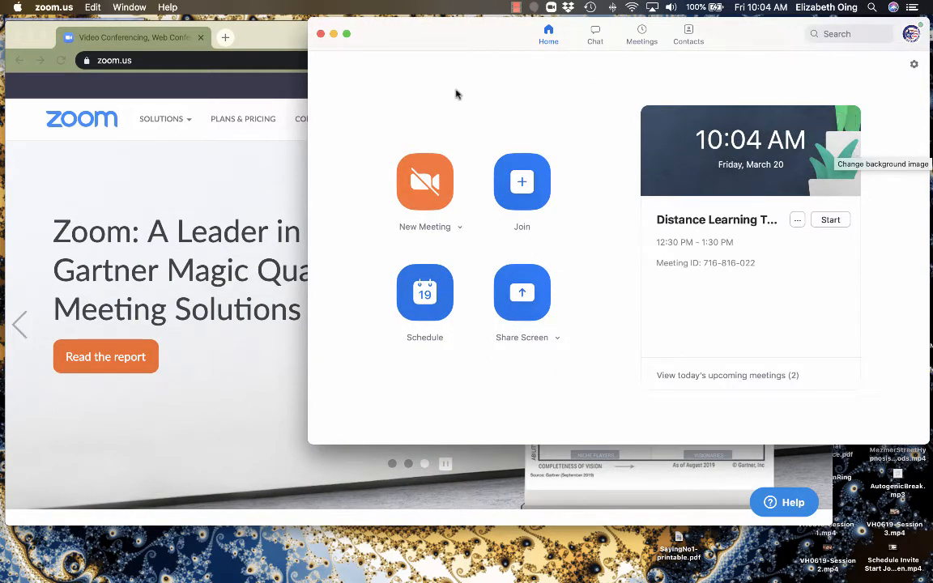
click(424, 194)
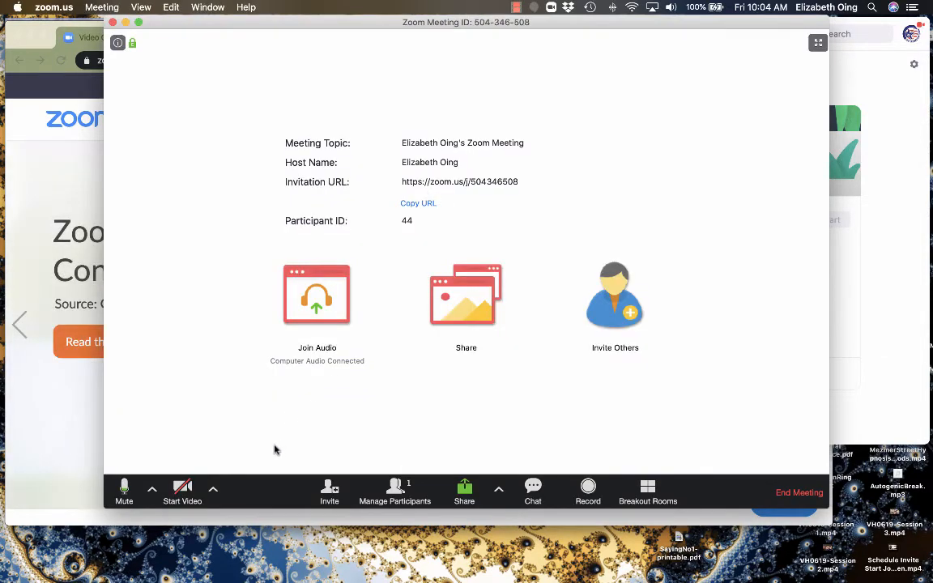
click(185, 497)
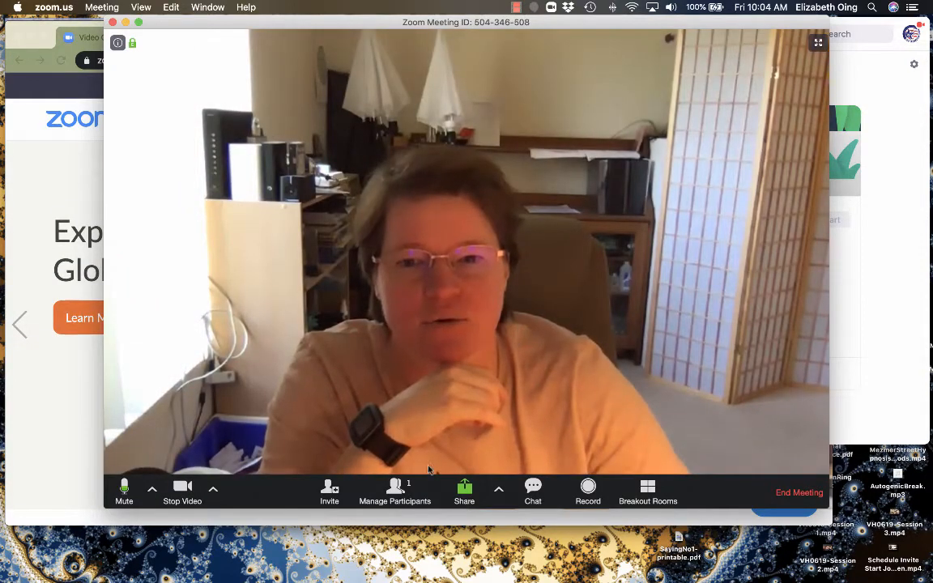
Open the meeting's email invitation options and copy the full invitation to the clipboard.
click(329, 501)
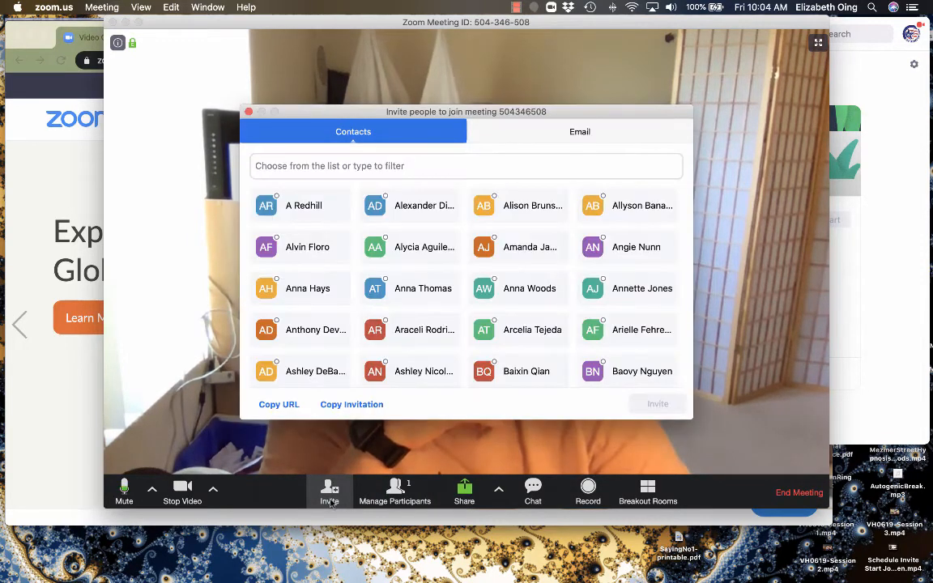
click(579, 131)
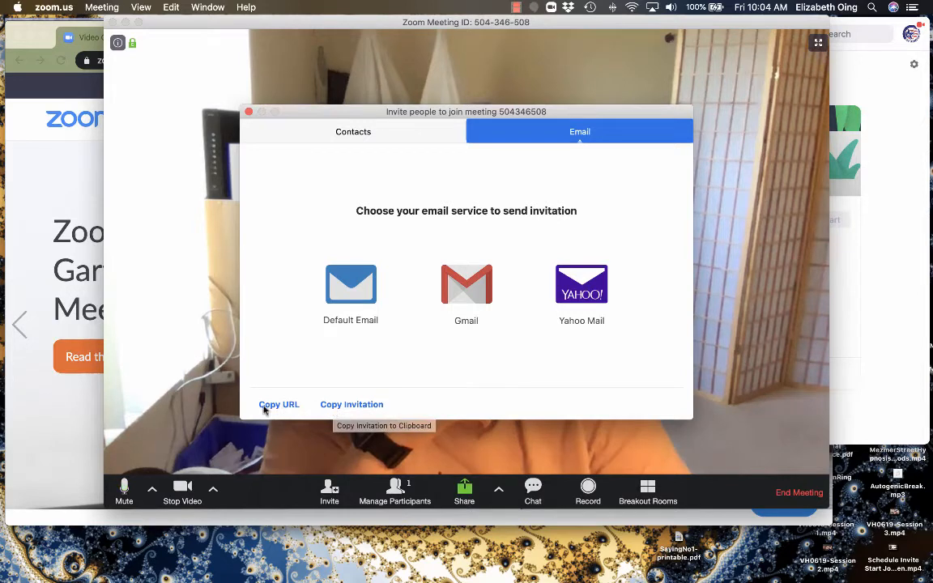
click(328, 405)
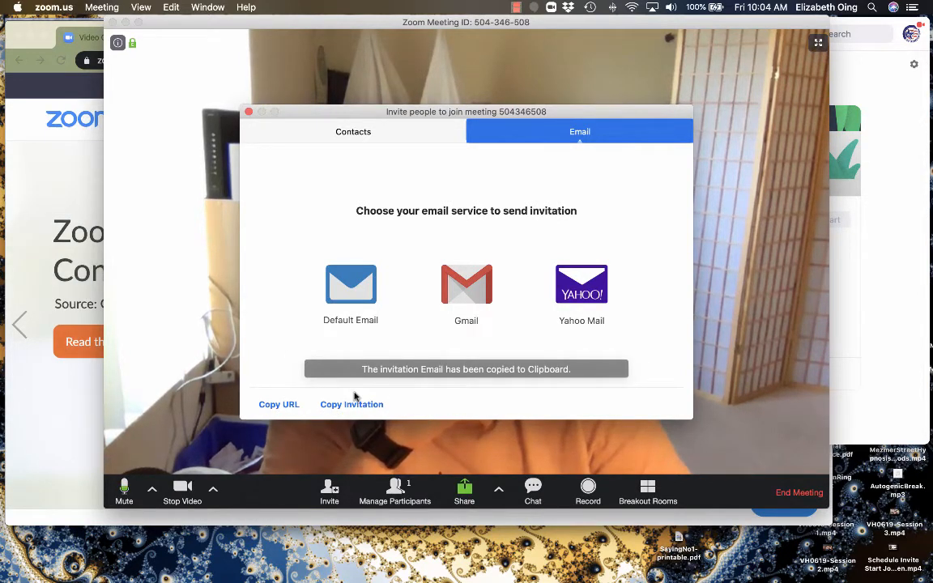
click(275, 402)
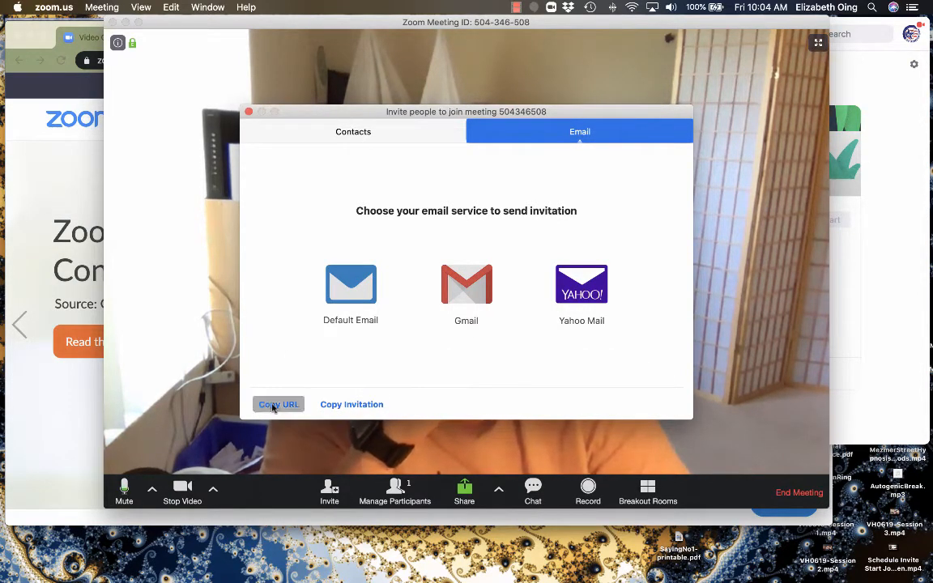
click(340, 405)
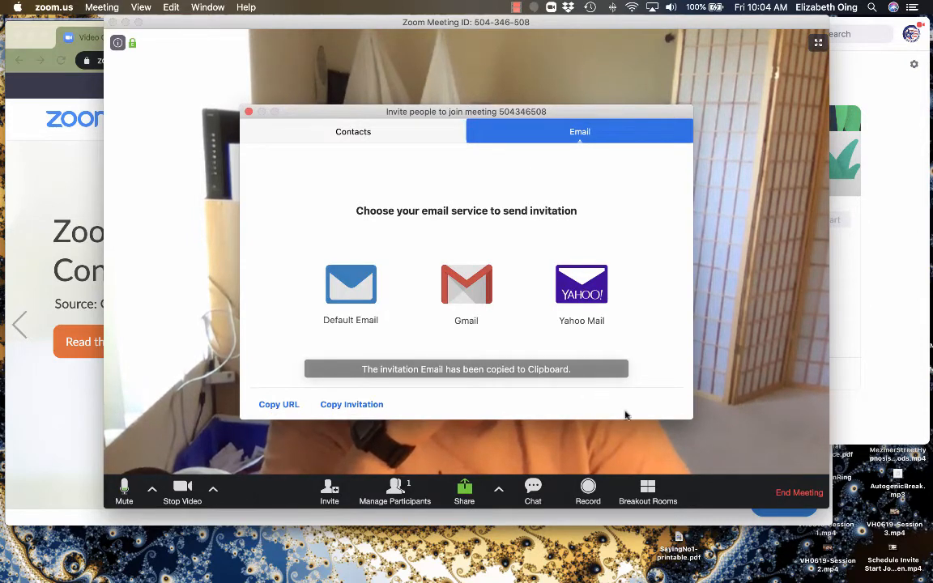
Switch to Chrome, open mail.google.com in a new tab and close the meeting's invite window.
click(62, 171)
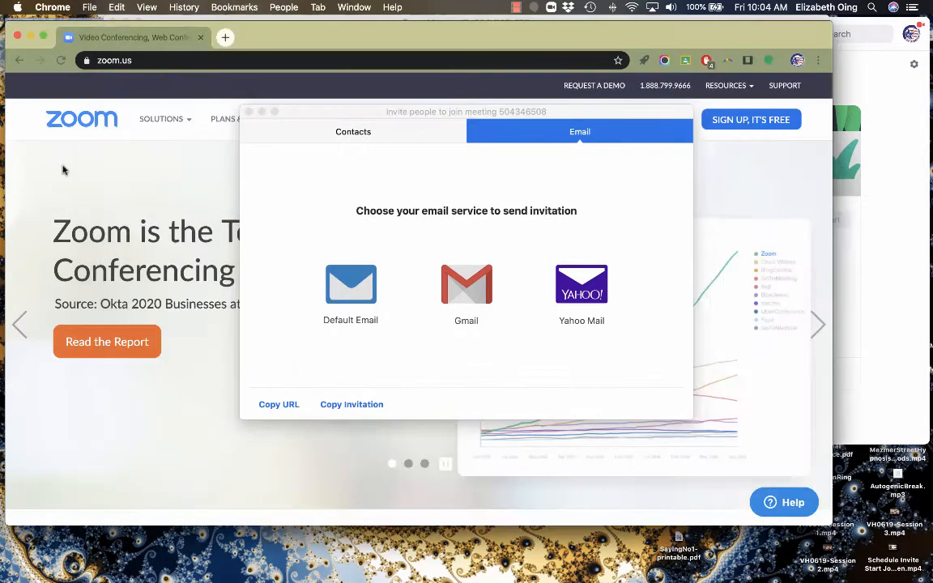
key(super+t)
text(mail)
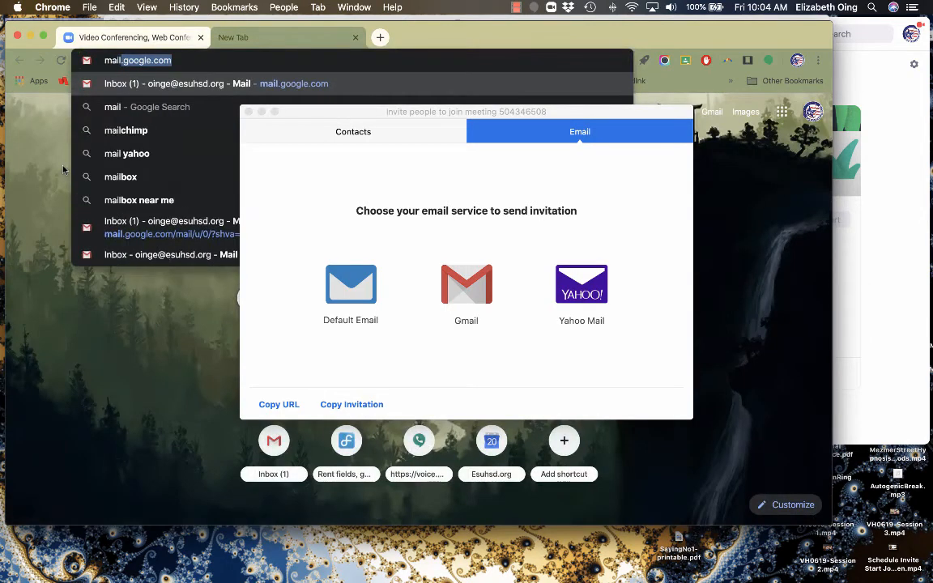
key(Return)
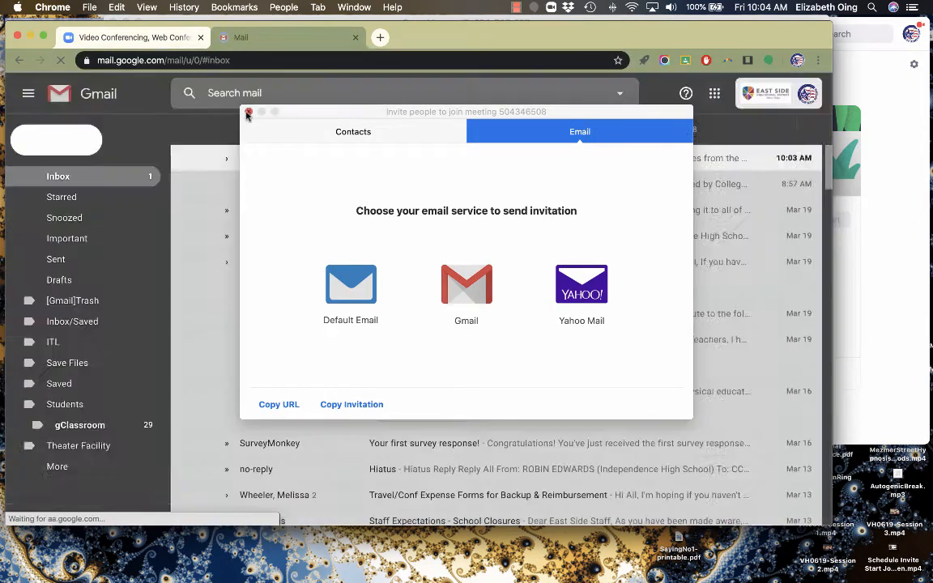
click(221, 100)
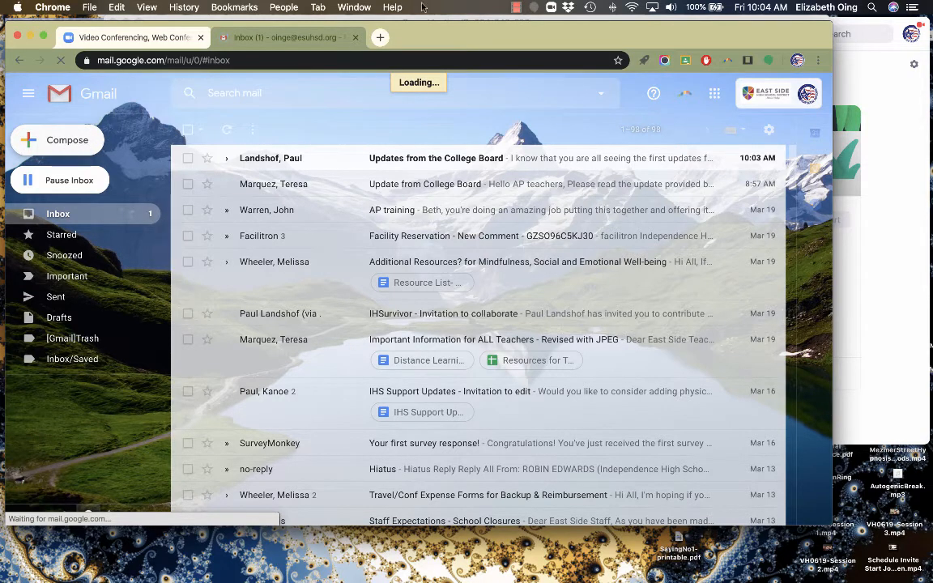
Compose a new email and paste the copied Zoom invitation into the message body.
click(518, 10)
click(535, 35)
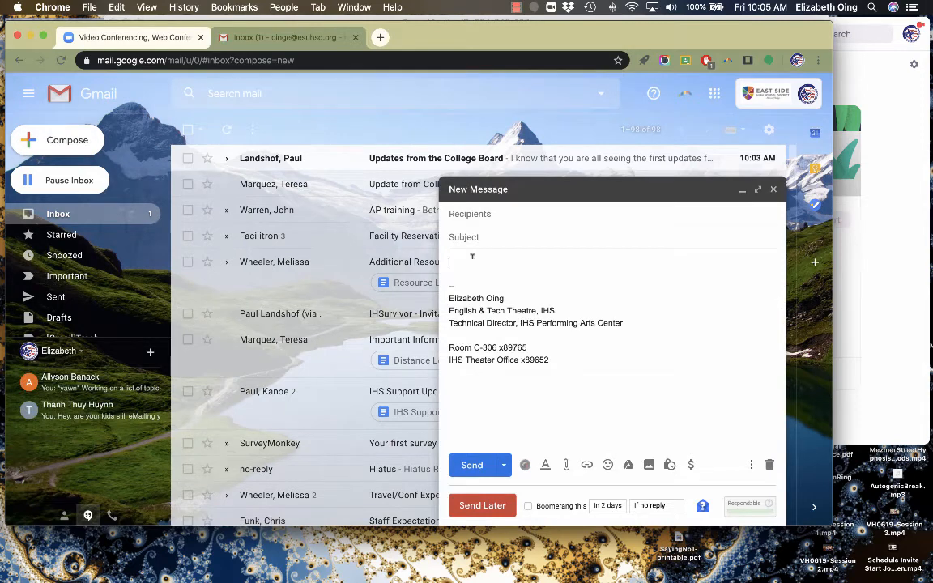
right_click(473, 261)
click(499, 344)
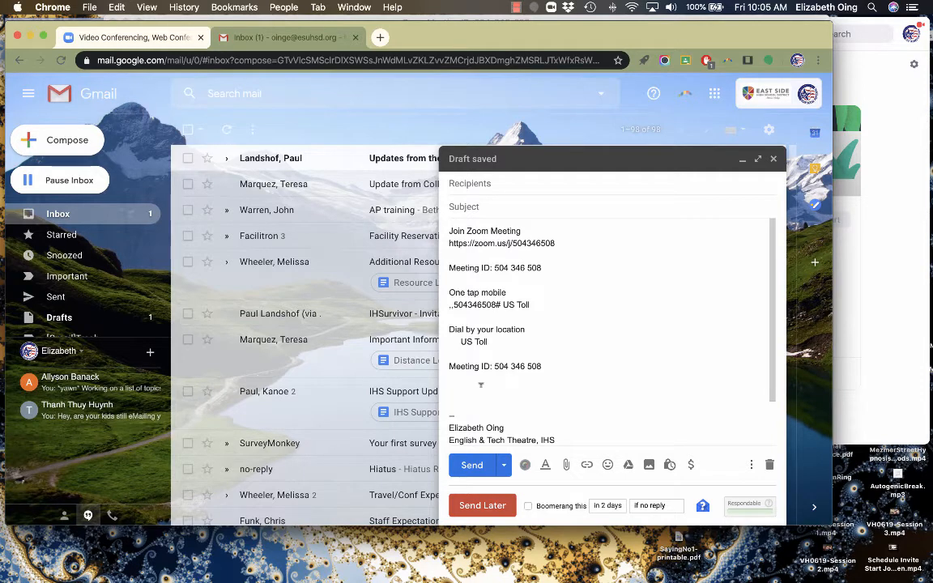
Discard the draft email without sending it and close the Gmail tab.
click(472, 179)
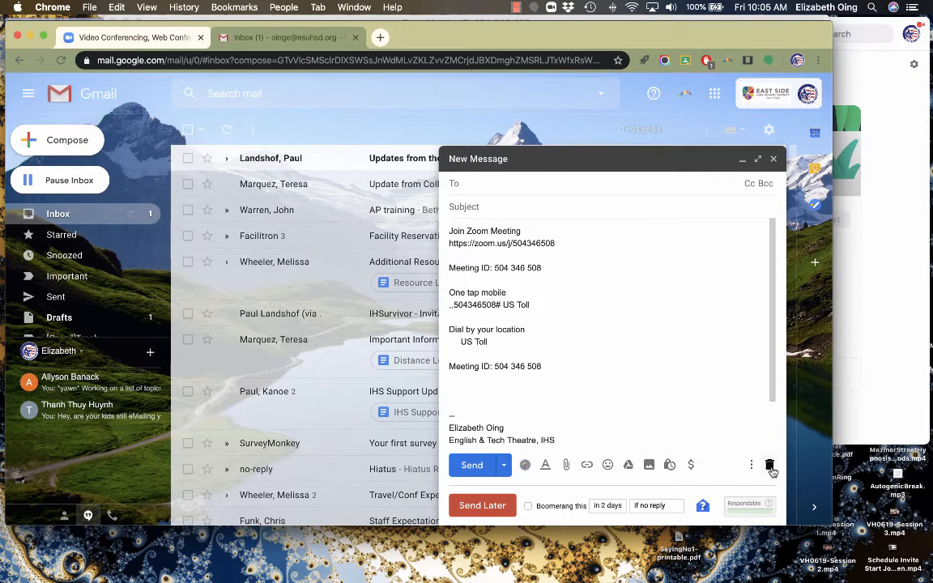
click(769, 464)
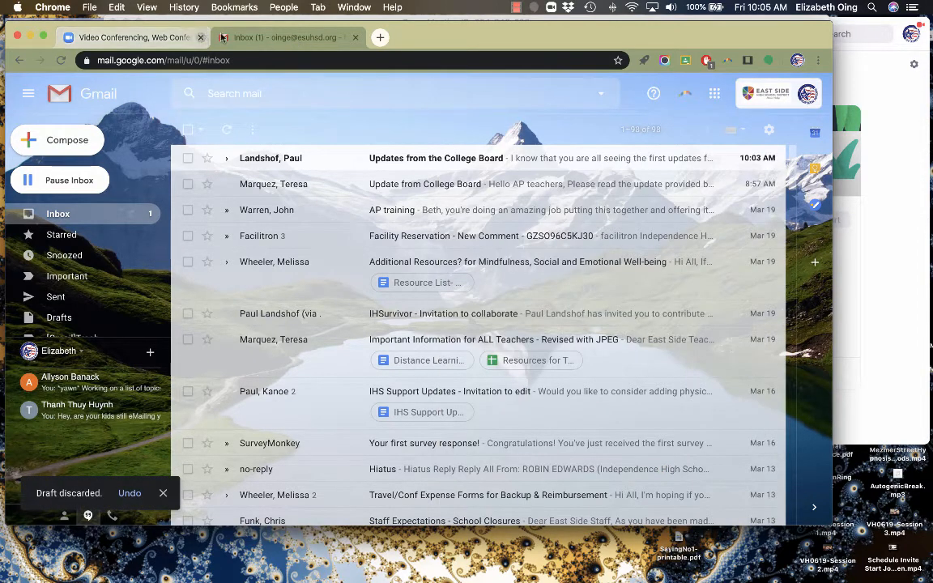
click(356, 38)
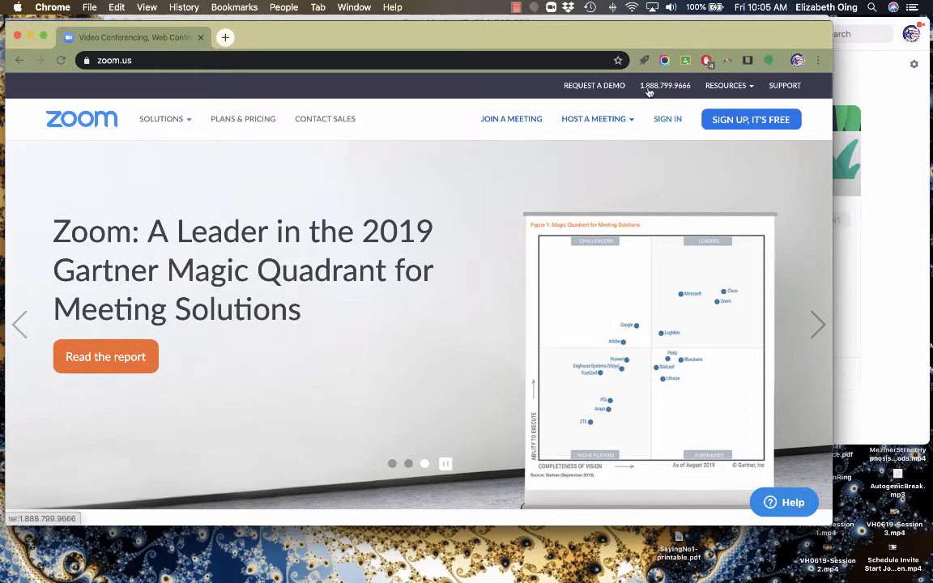
Switch back to the Zoom meeting, turn off the camera and end the meeting for all.
key(super+Tab)
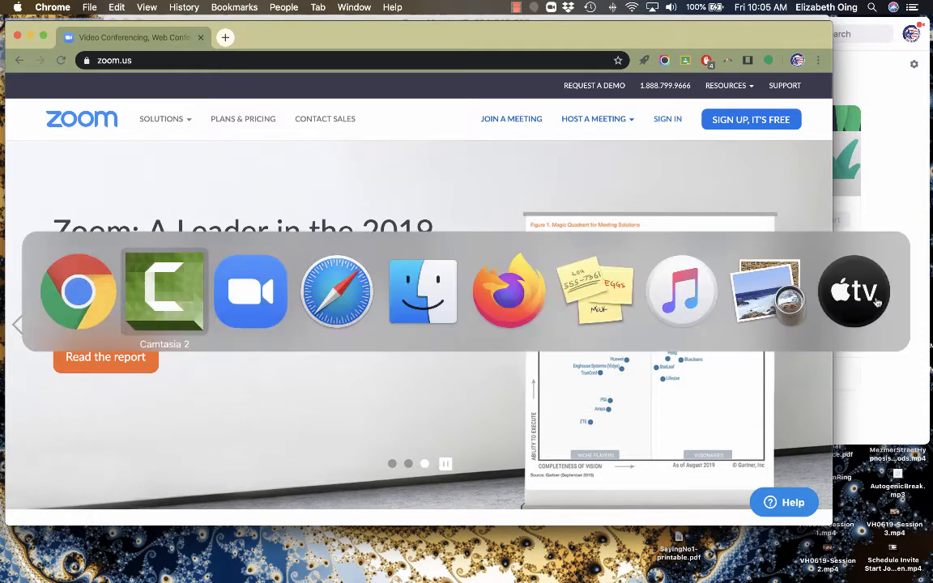
key(super+Tab)
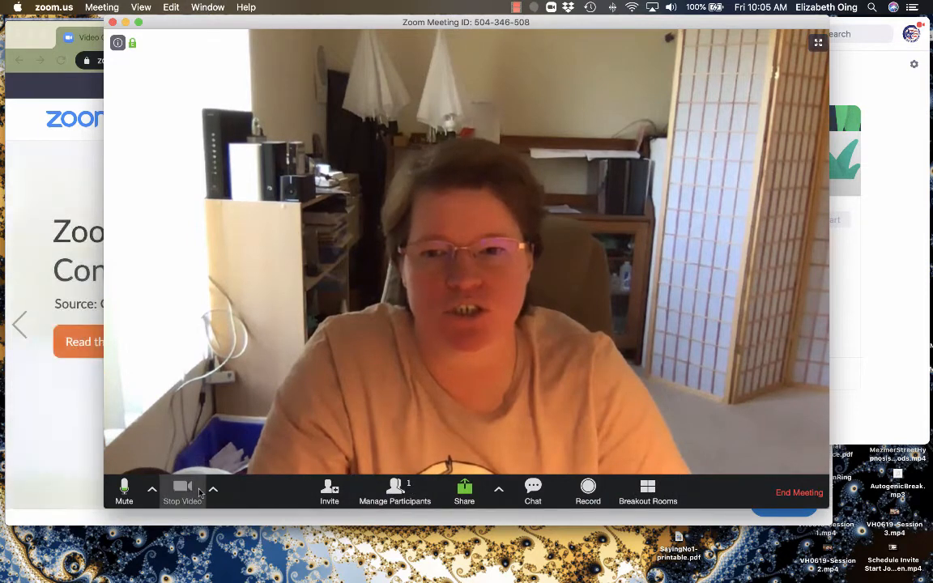
click(199, 492)
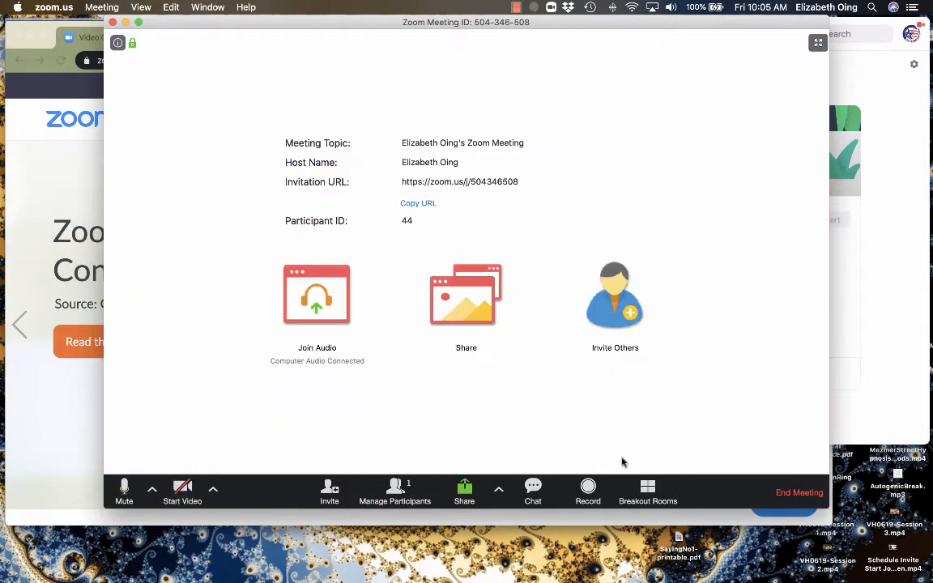
click(798, 493)
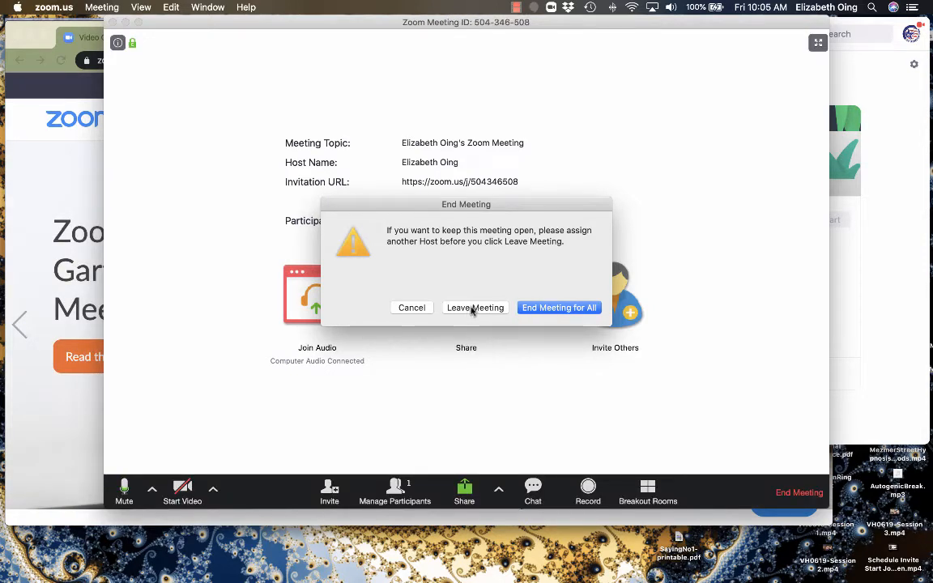
click(557, 308)
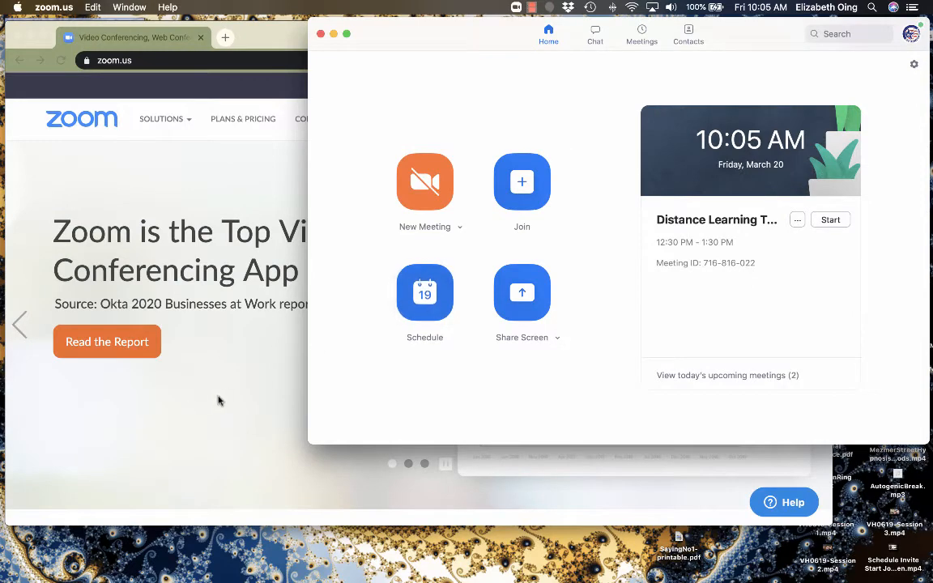
Switch to the zoom.us website in Chrome and sign in with Google.
click(199, 362)
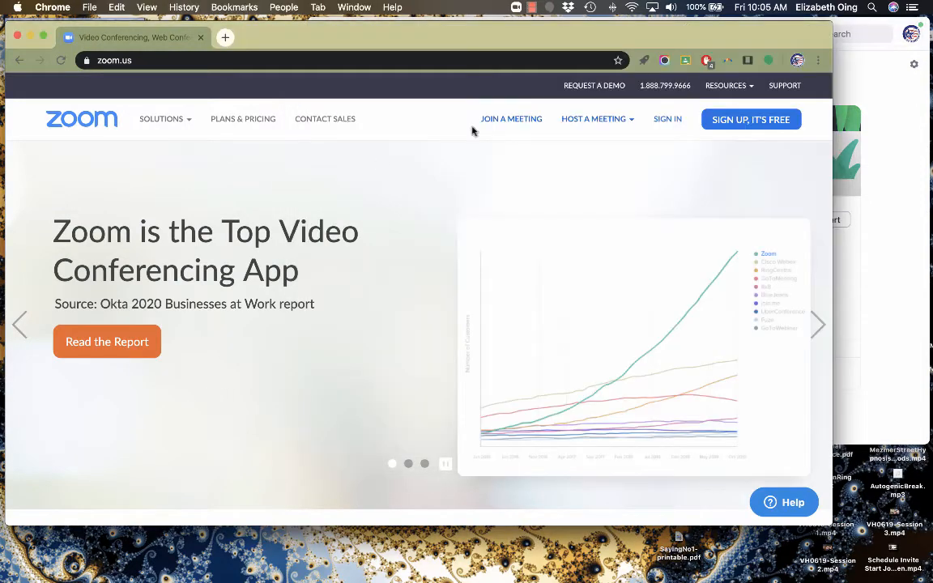
click(886, 102)
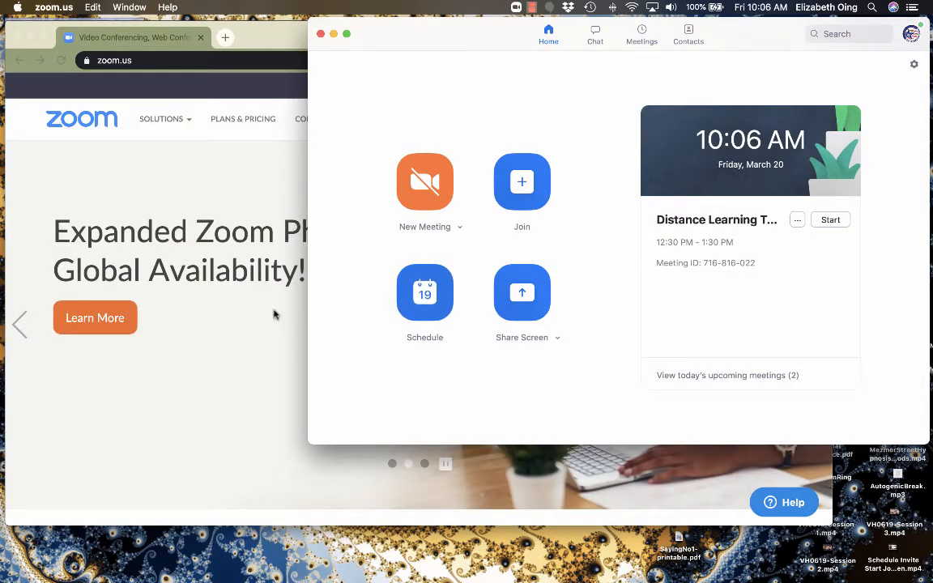
click(247, 166)
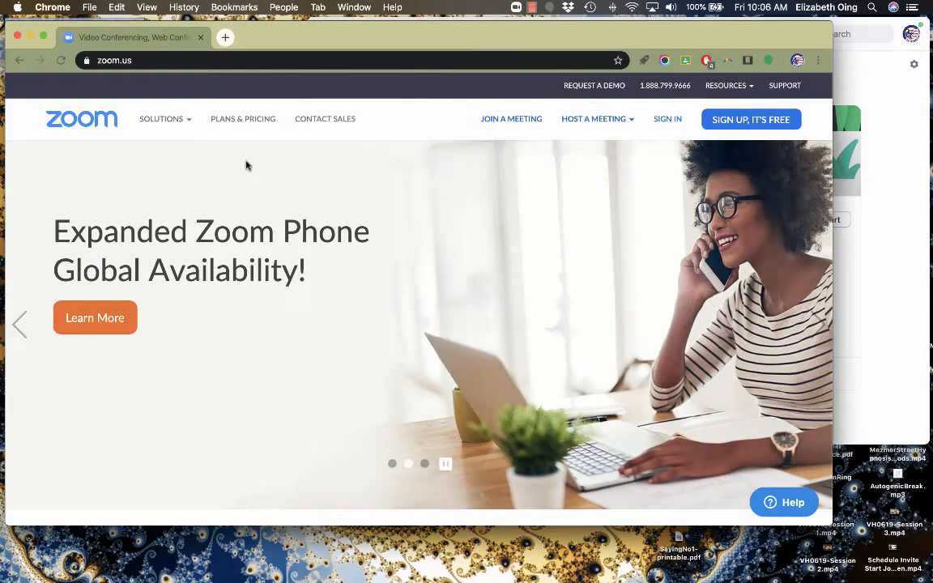
click(669, 119)
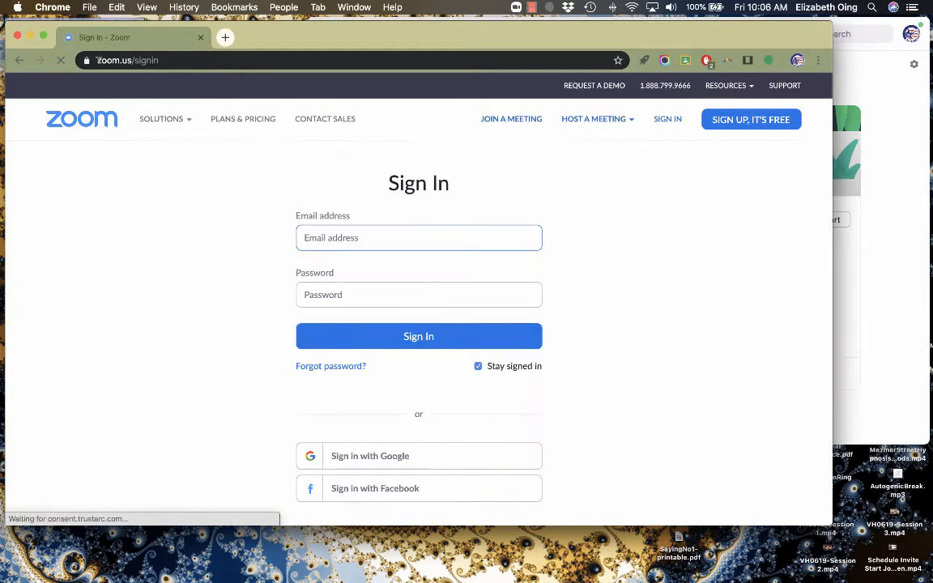
click(382, 460)
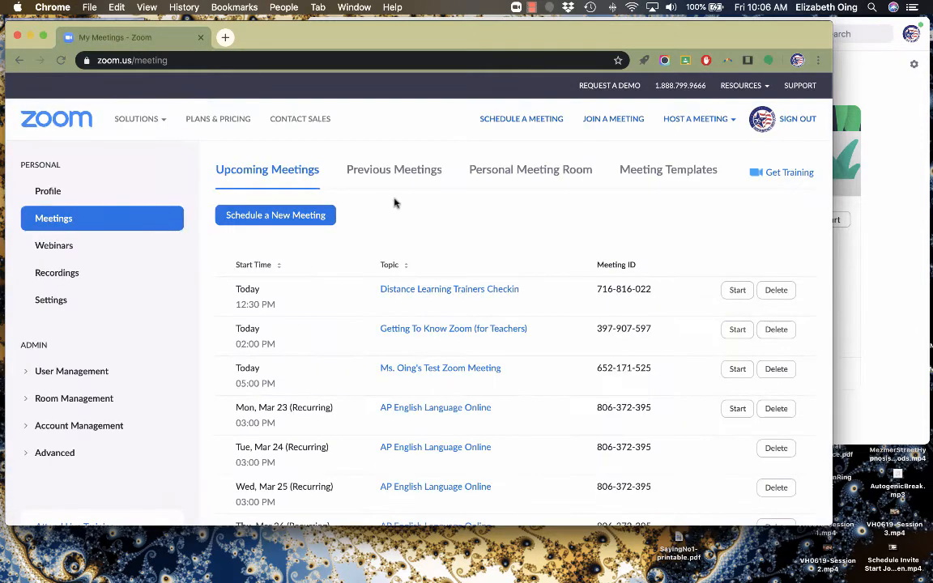
Begin scheduling a new meeting and set its topic to the teacher's name followed by "Zoom Mtg", leaving the description blank.
click(272, 219)
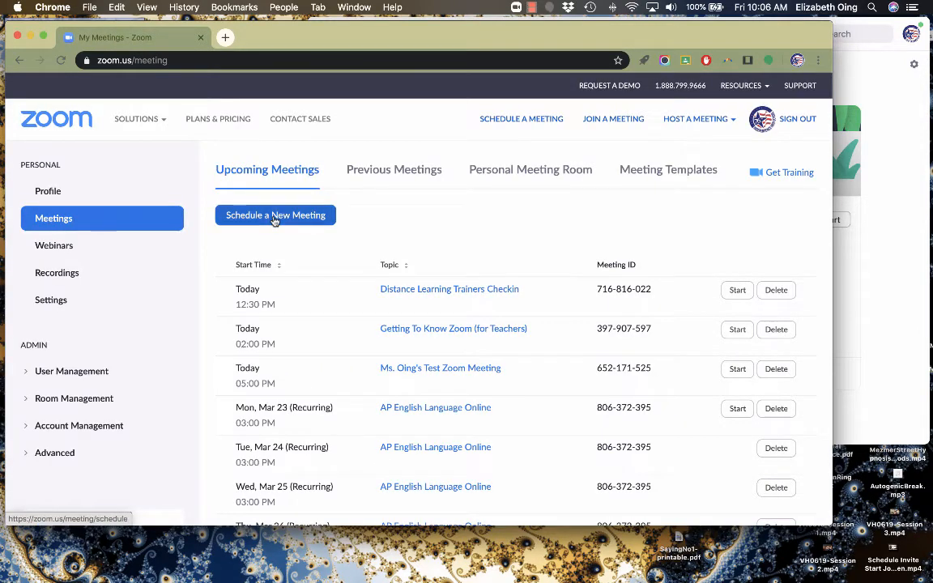
click(409, 233)
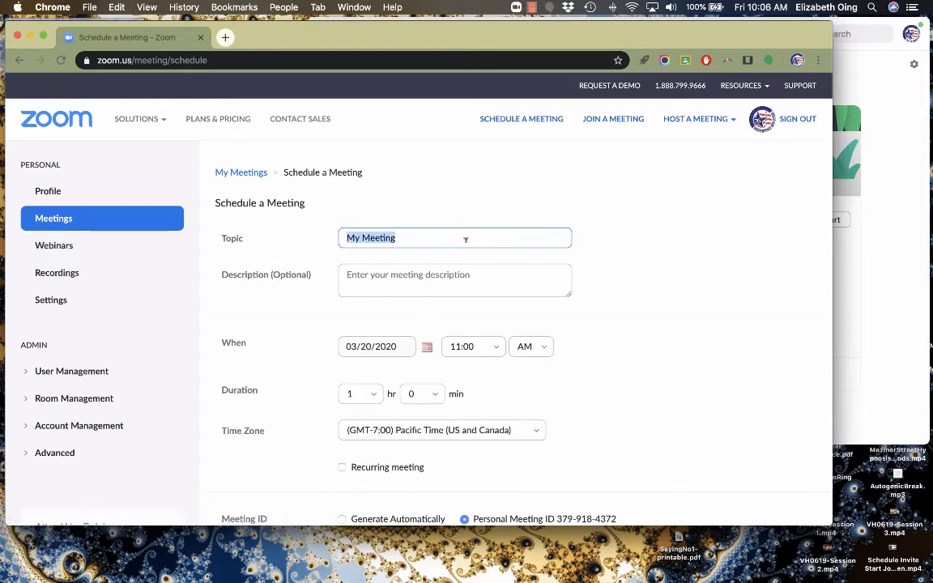
text(Ms Oin)
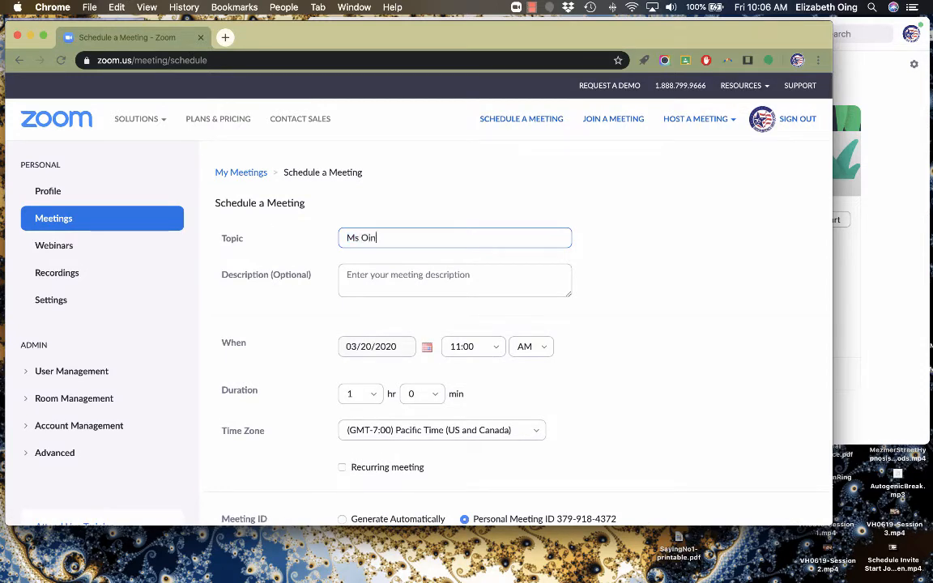
text(g's Zoom Mtg)
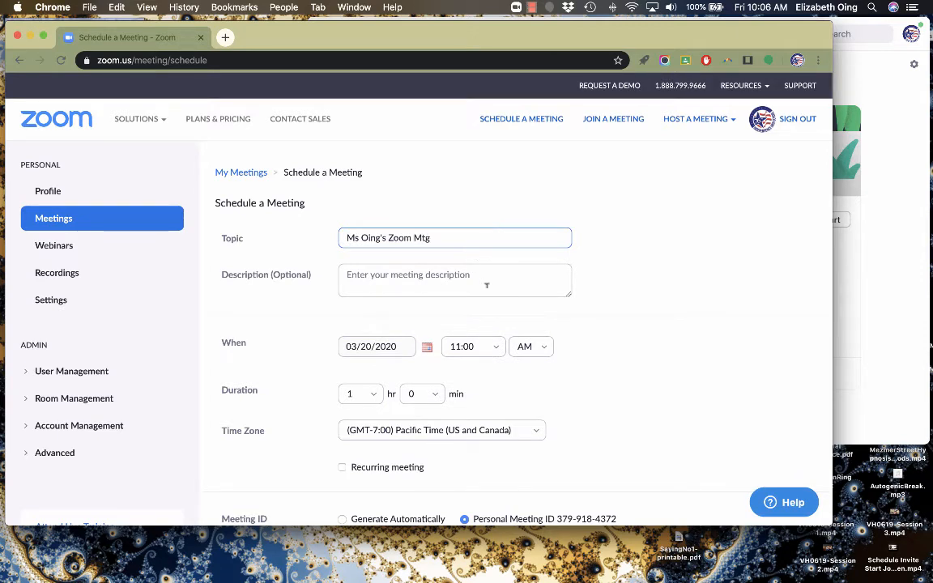
click(420, 277)
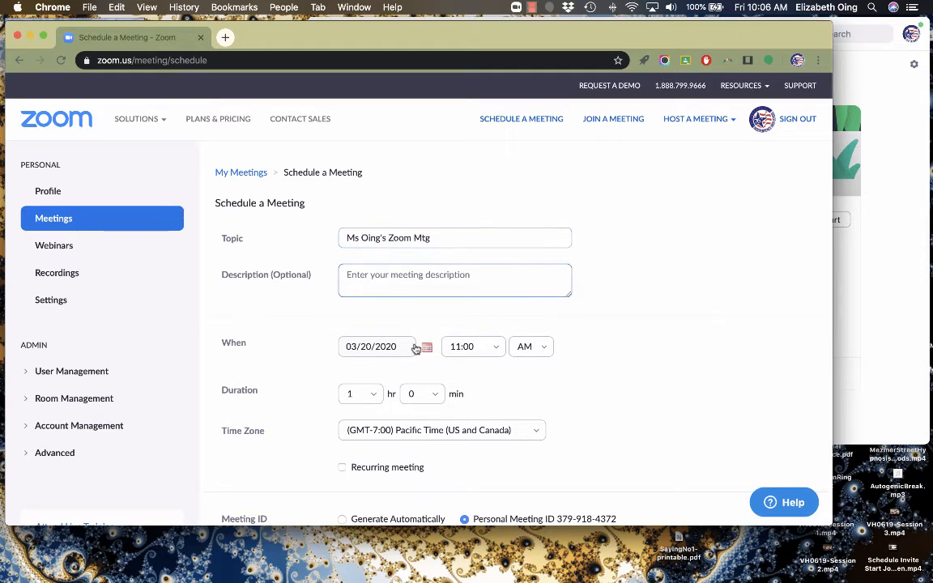
Set the scheduled meeting's start time to 6:00.
click(476, 346)
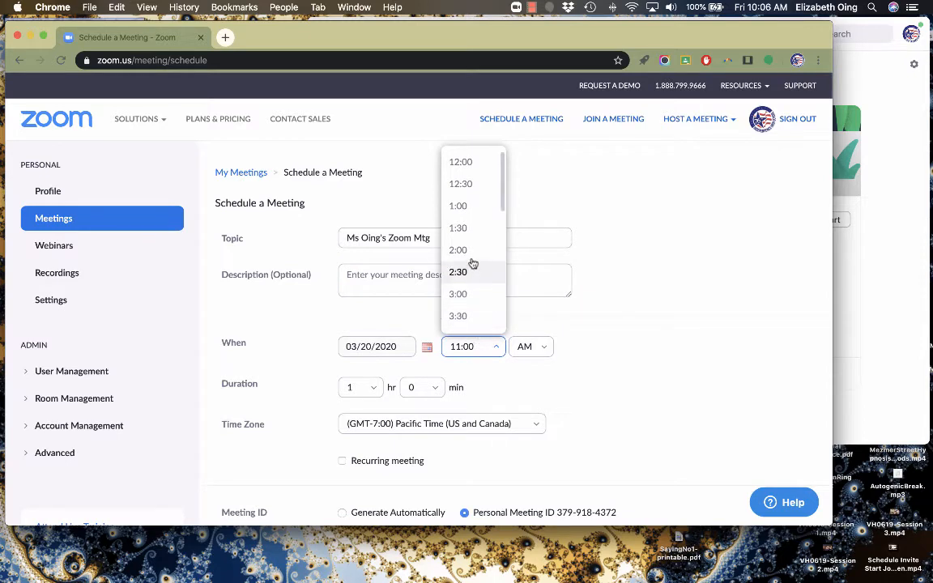
scroll(473, 262, down, 5)
scroll(473, 260, down, 1)
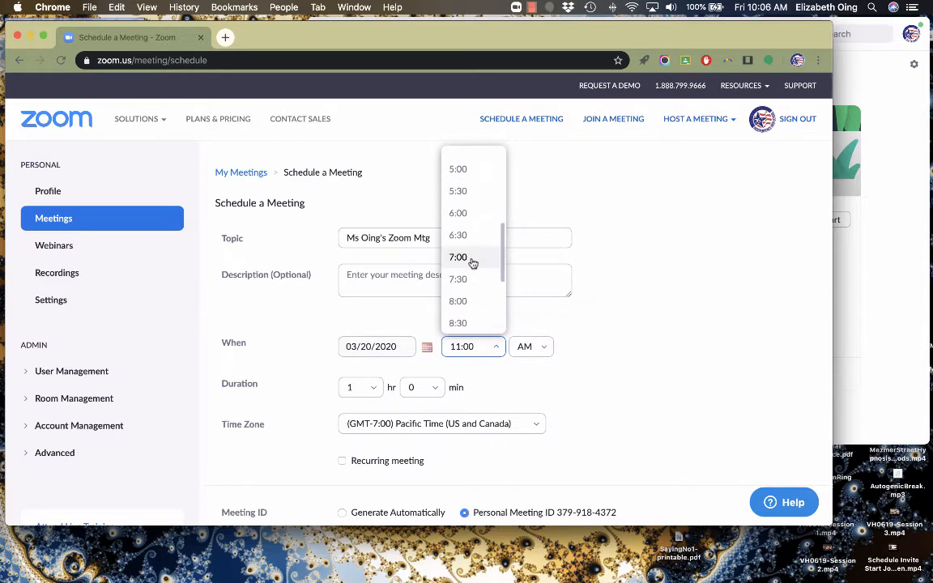
click(459, 213)
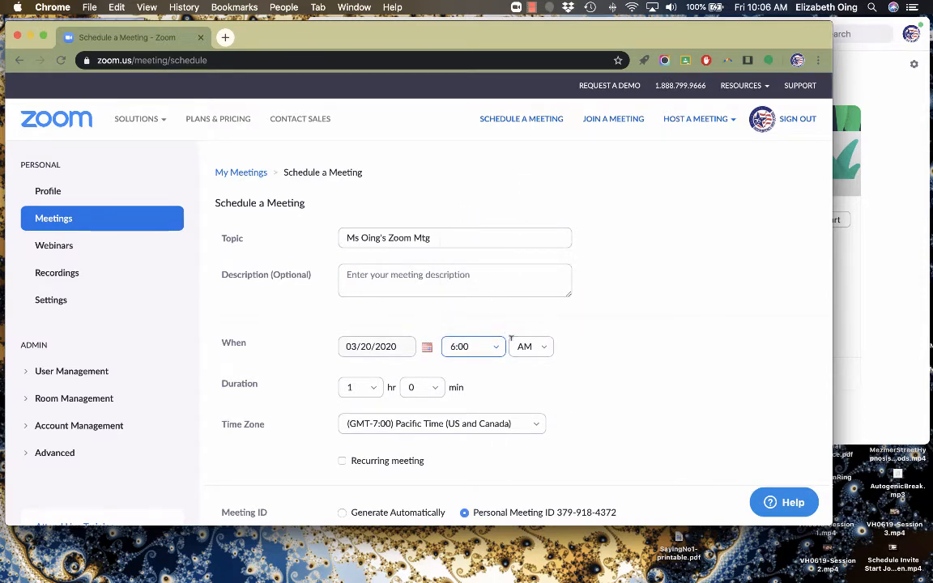
Set the meeting's start time to PM and have its meeting ID generated automatically.
click(531, 346)
click(527, 398)
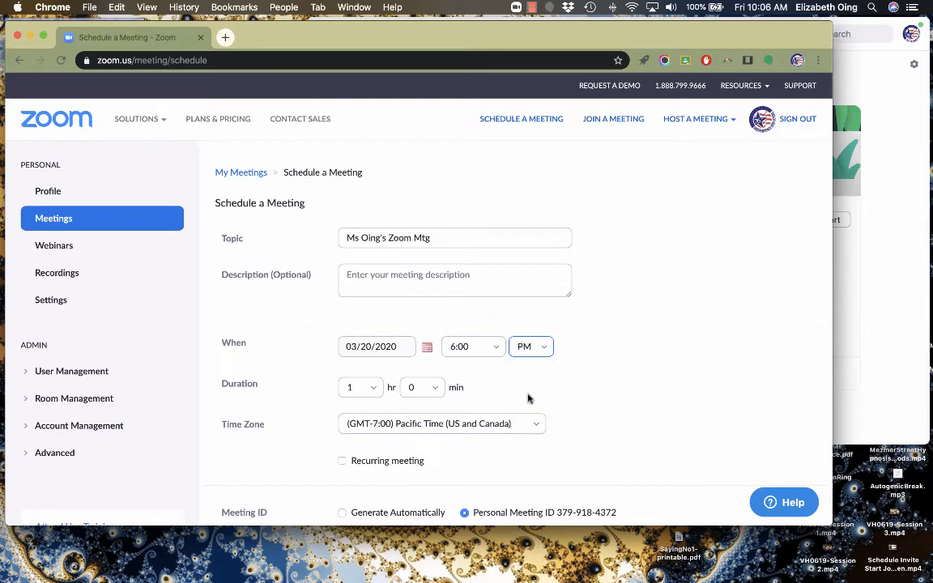
scroll(528, 398, down, 2)
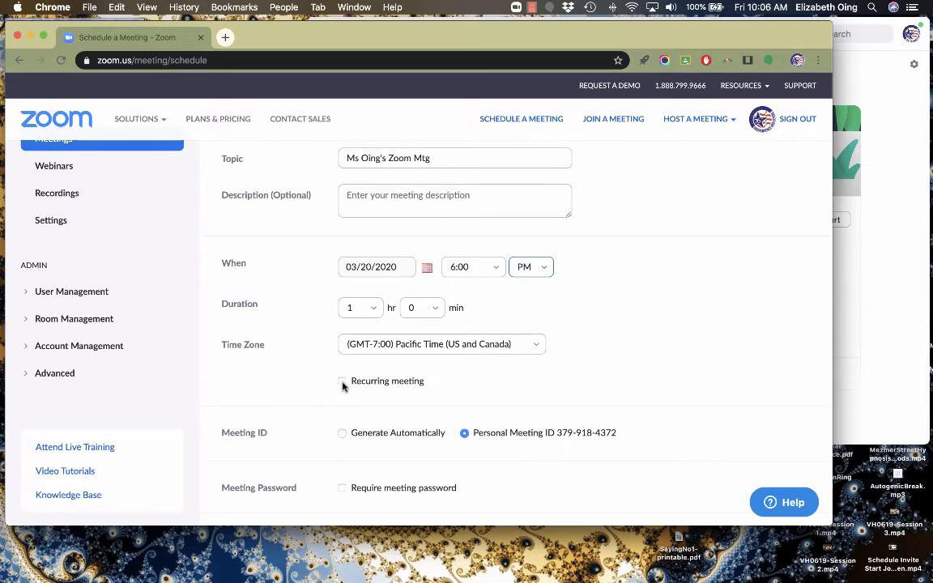
scroll(413, 334, down, 3)
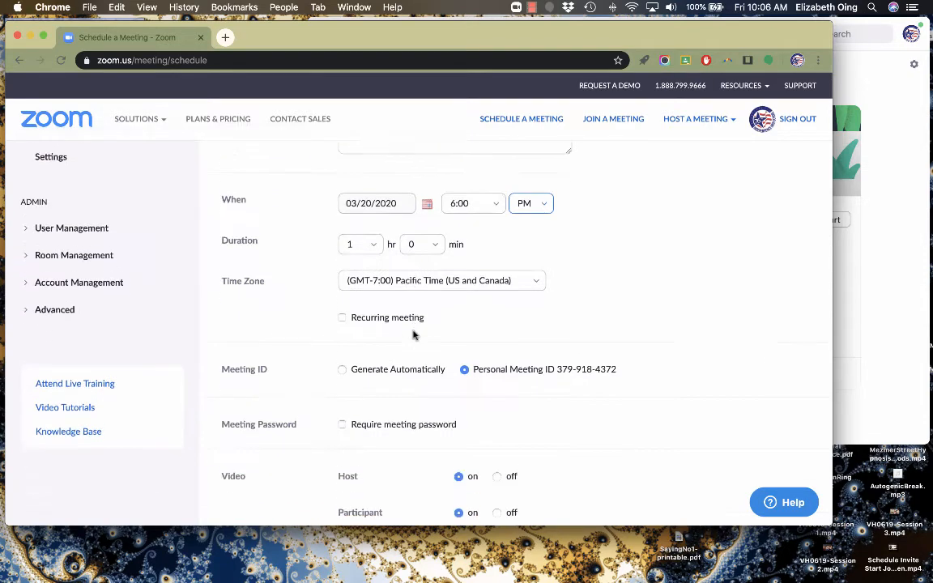
click(341, 354)
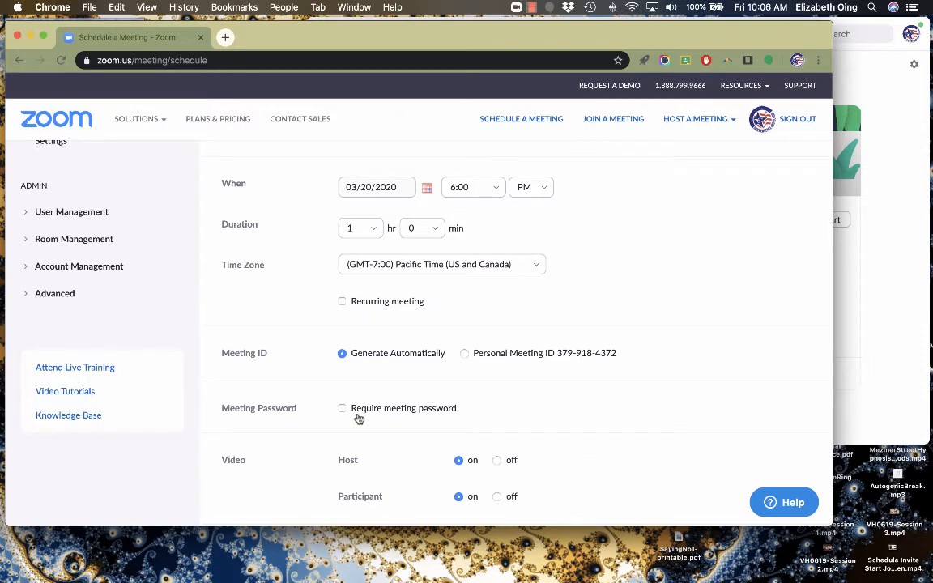
Try requiring a meeting password, and turn the requirement off again.
scroll(359, 419, down, 2)
click(342, 330)
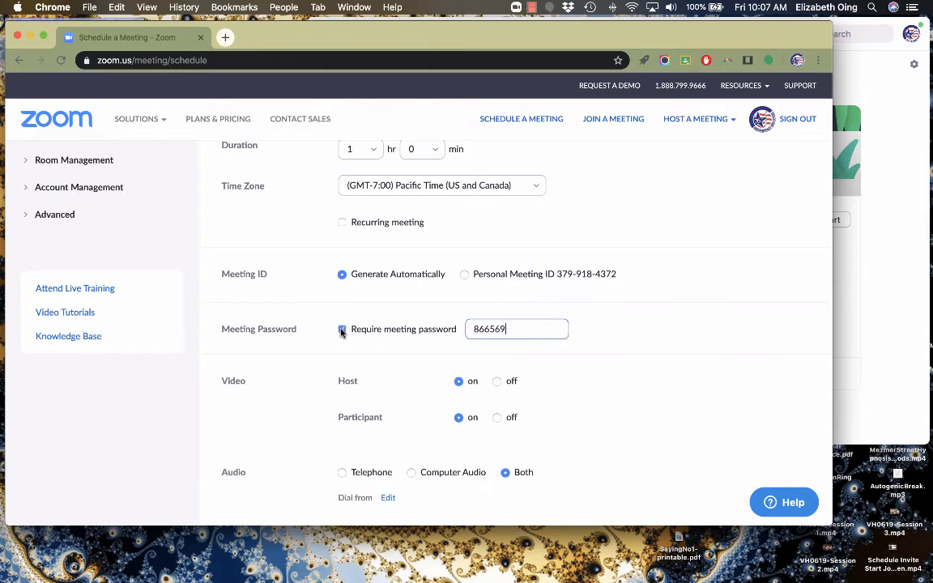
click(342, 330)
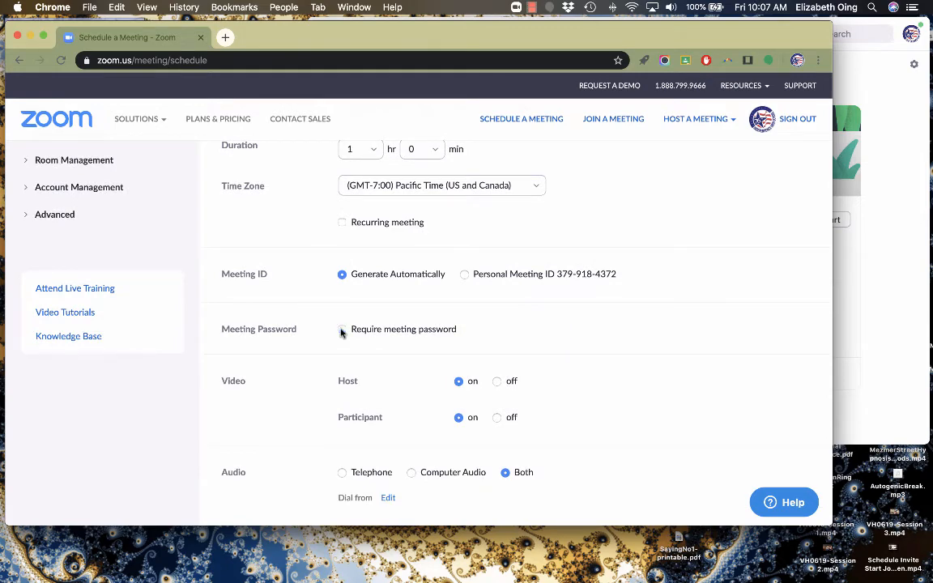
Review the video, audio and meeting options, keep them as they are, and save the scheduled meeting.
scroll(392, 373, down, 3)
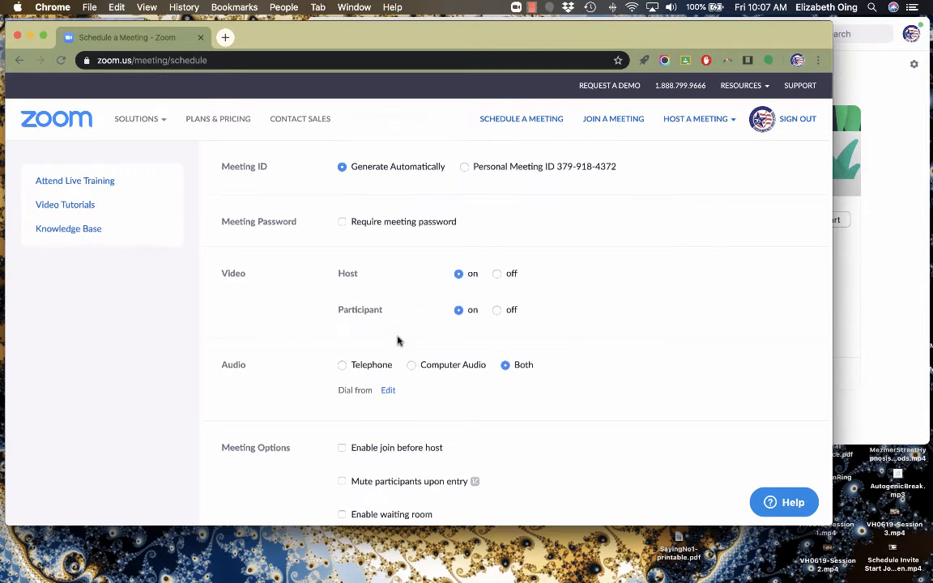
scroll(397, 339, down, 1)
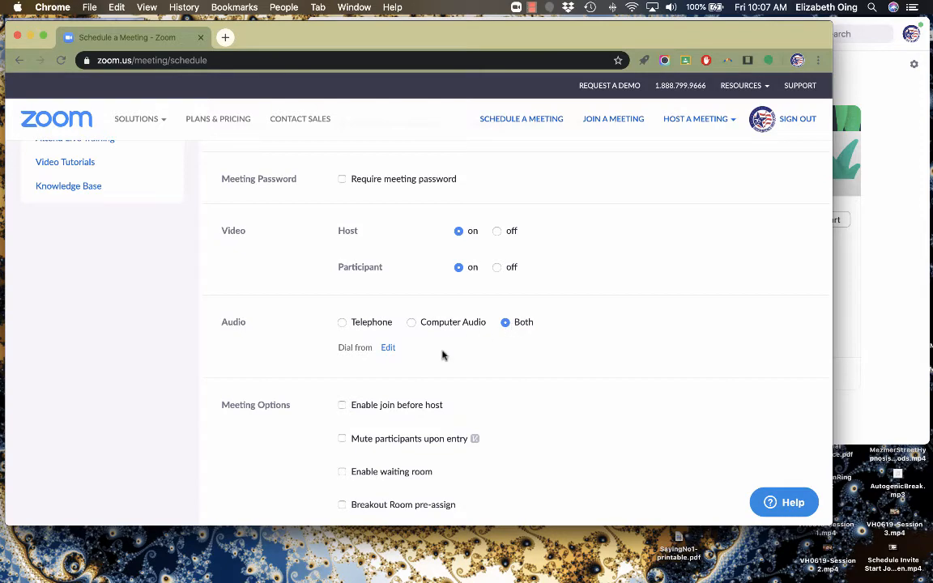
scroll(442, 354, down, 2)
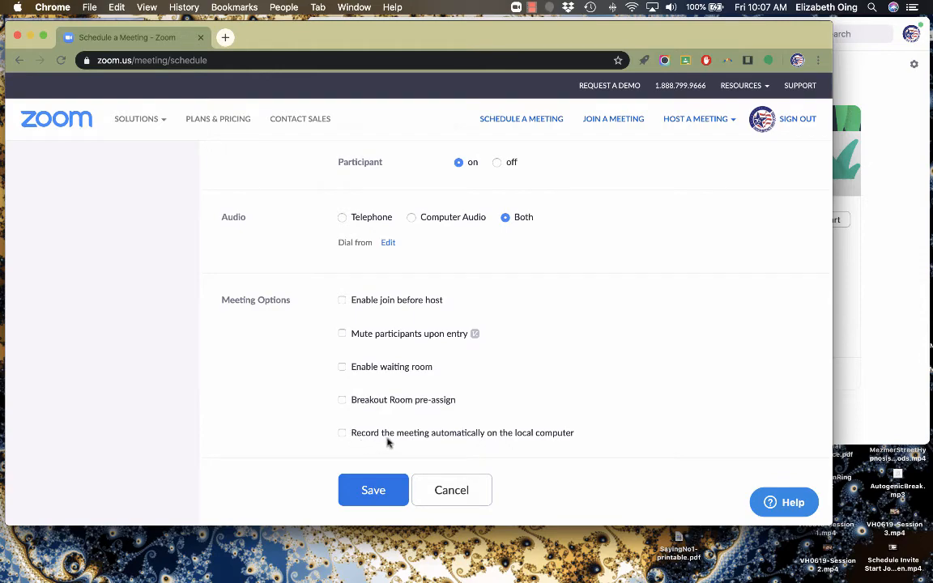
scroll(433, 358, up, 10)
scroll(433, 358, down, 15)
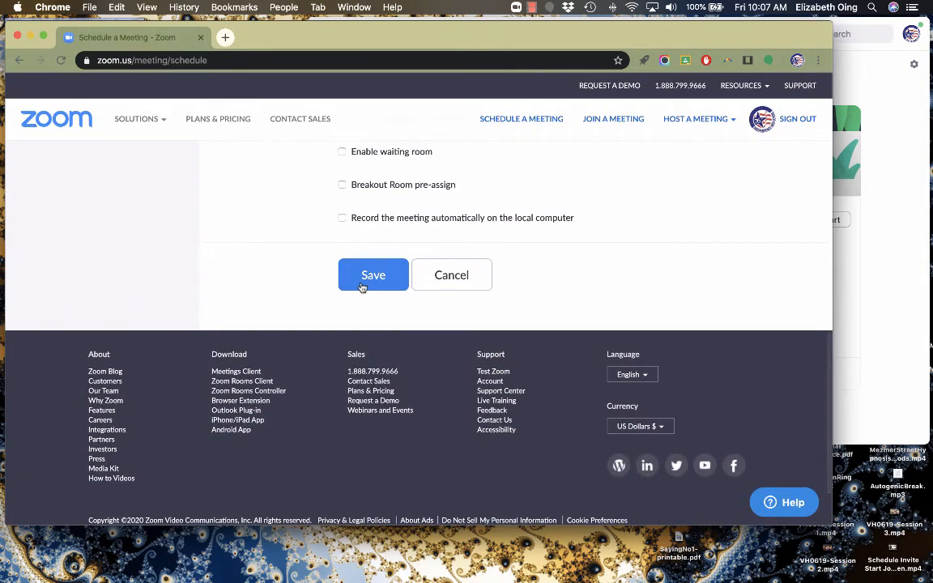
click(364, 278)
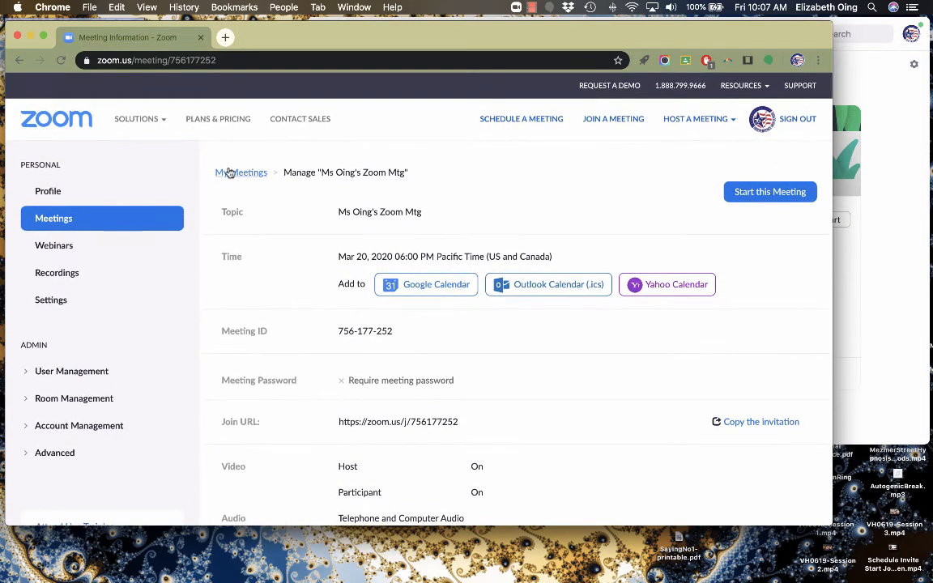
Copy the full invitation text of the scheduled meeting and close the invitation dialog.
scroll(332, 295, down, 4)
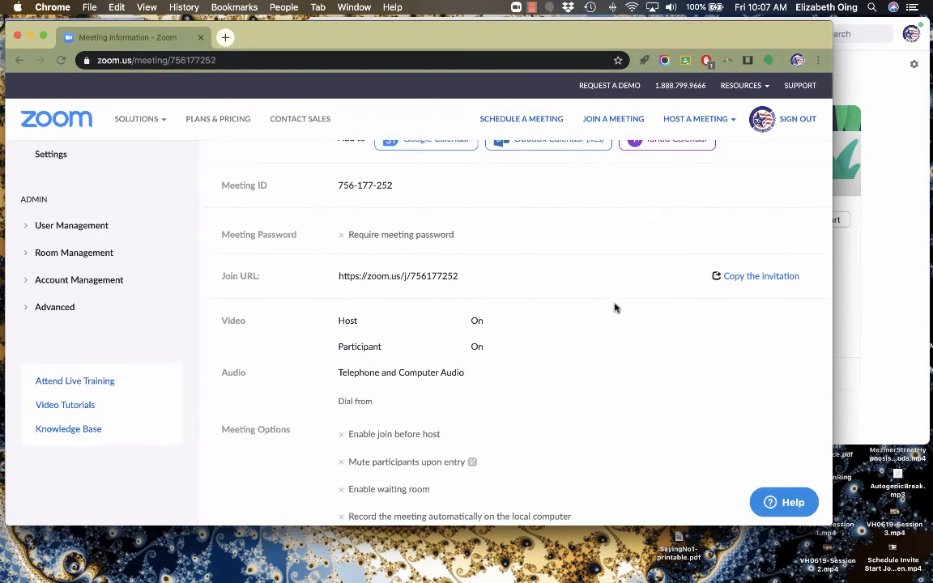
click(748, 277)
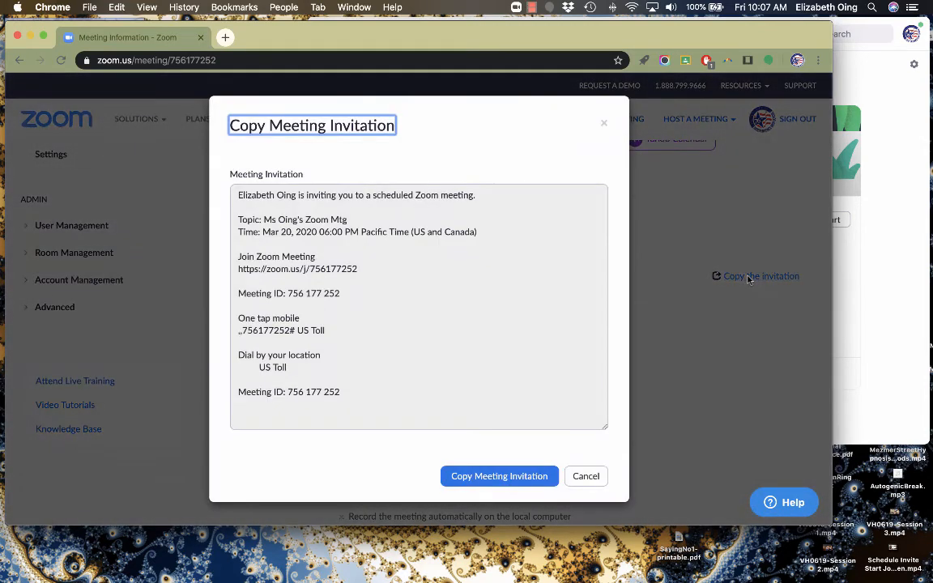
click(500, 483)
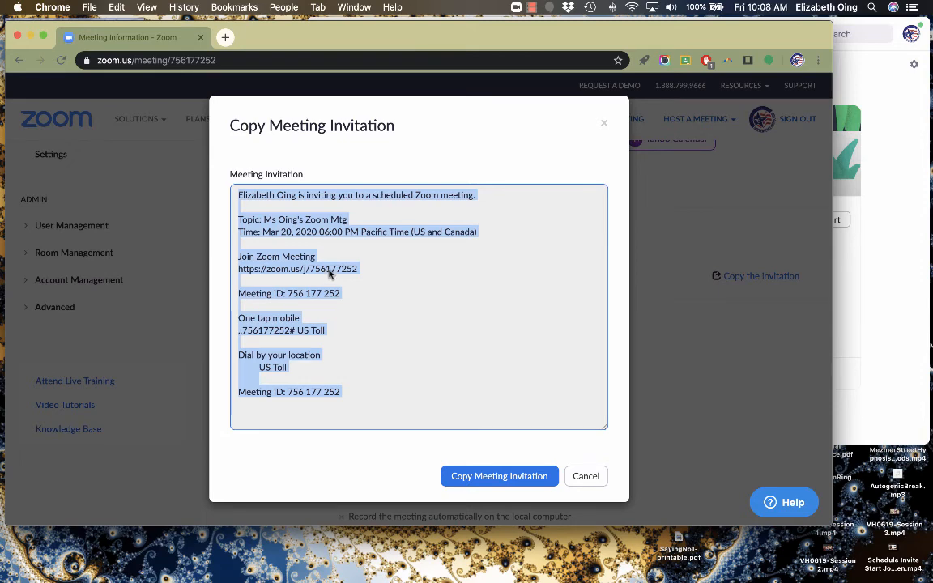
click(603, 476)
Return to the upcoming meetings list and start today's 05:00 PM test meeting in the Zoom desktop app.
scroll(387, 278, up, 5)
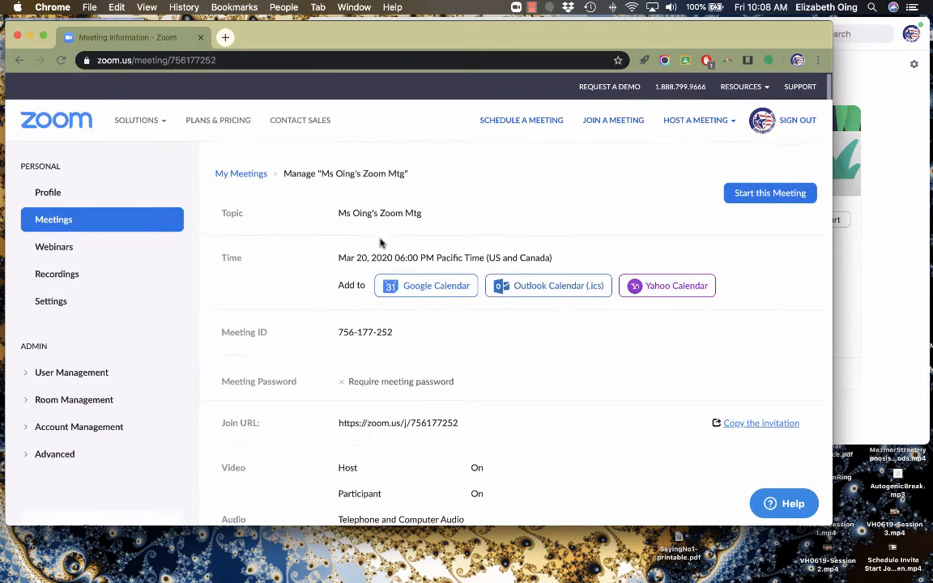
click(234, 173)
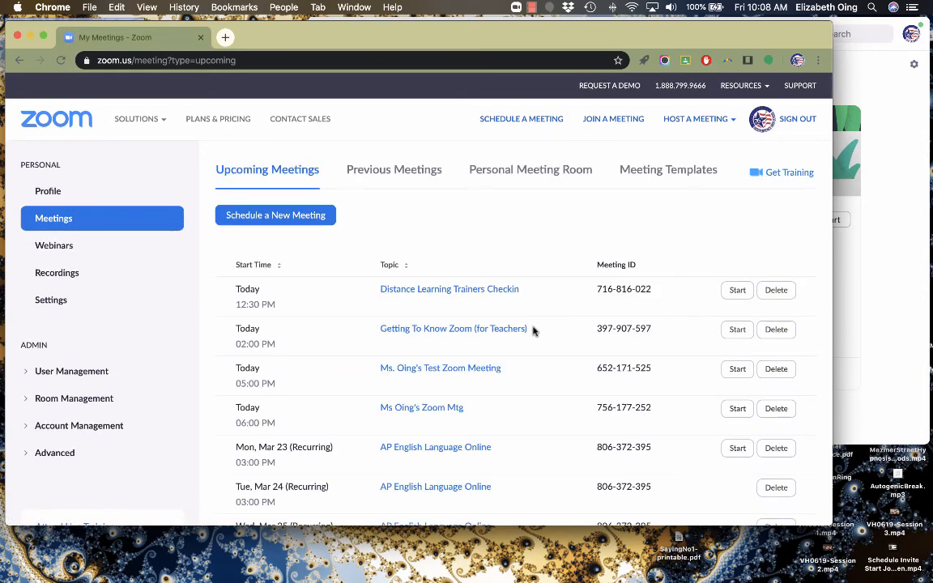
scroll(507, 354, down, 3)
scroll(508, 354, up, 3)
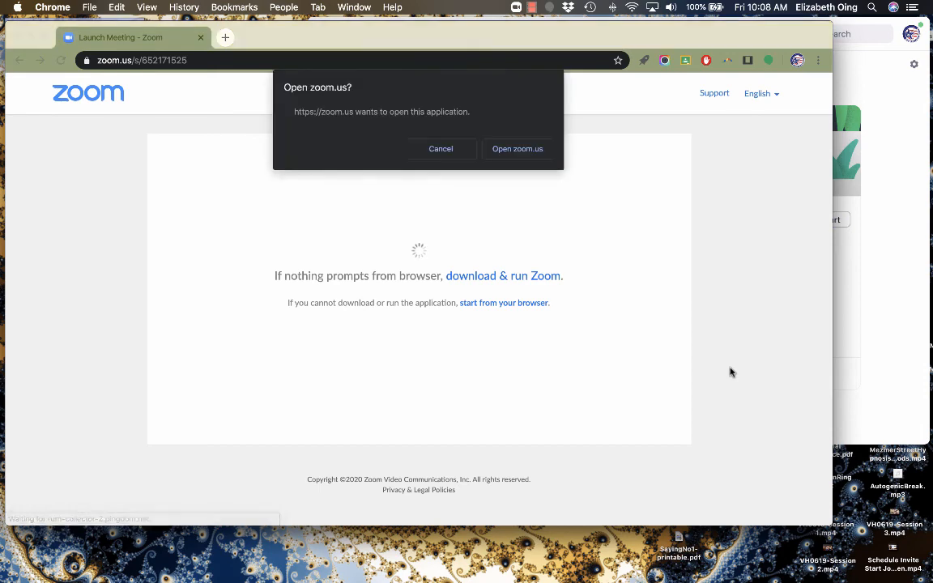
click(521, 149)
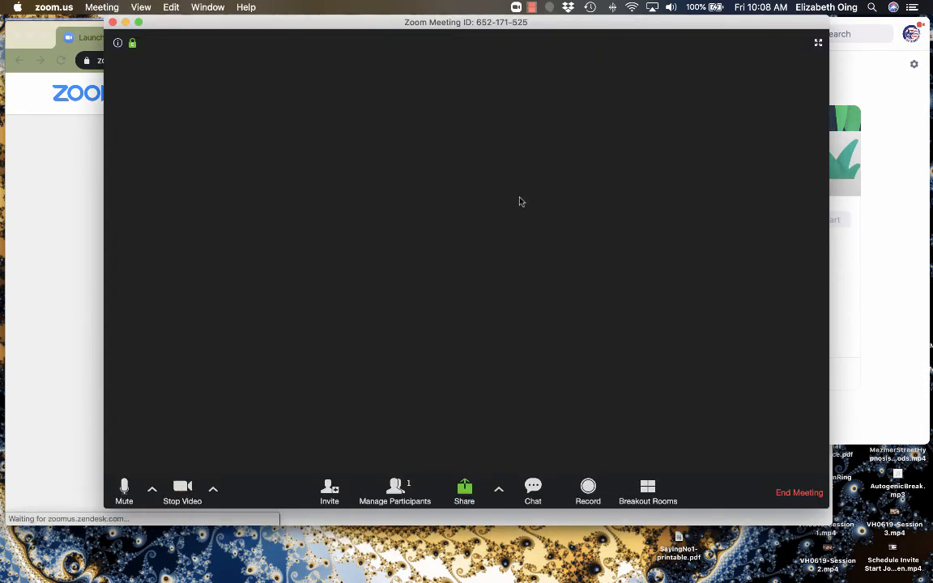
Turn off the camera in the test meeting and end the meeting for all.
click(182, 488)
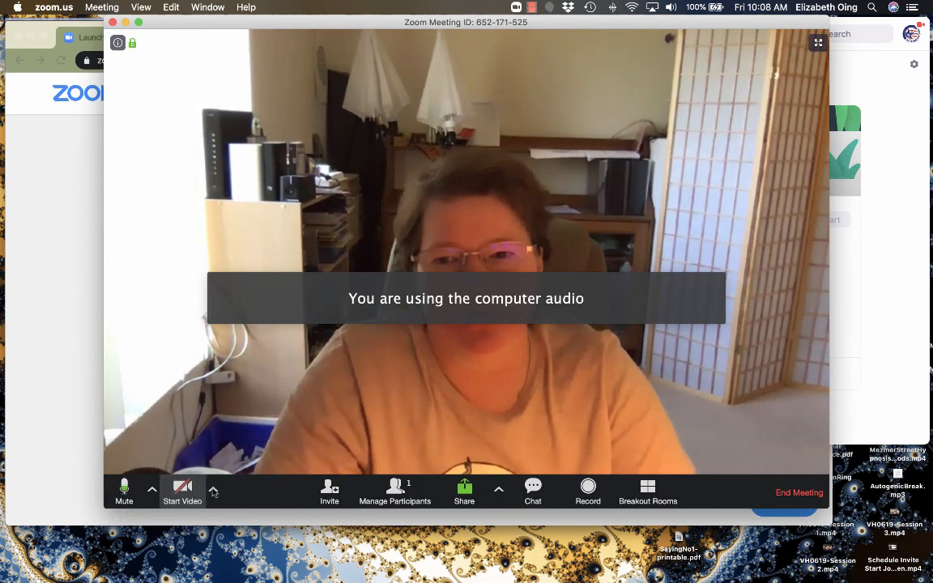
click(789, 493)
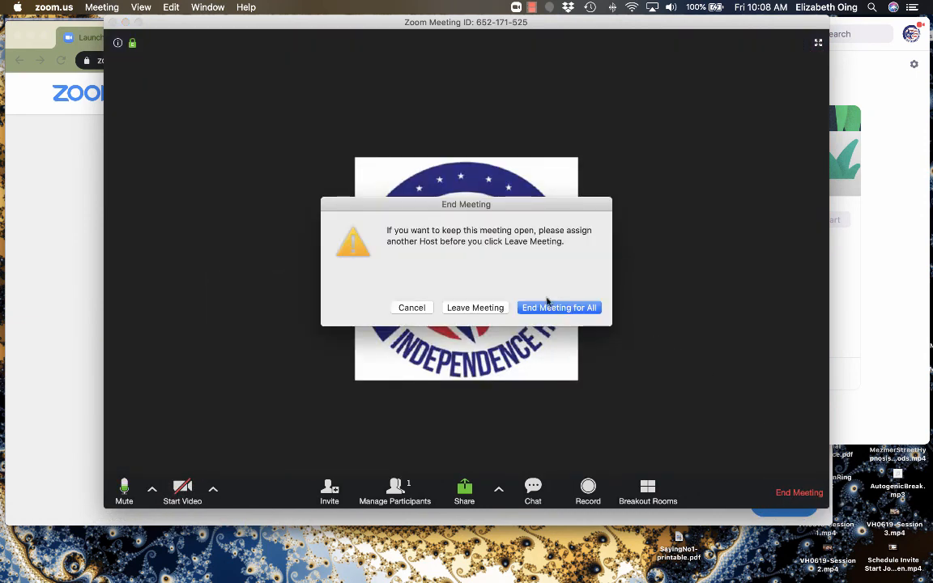
click(559, 308)
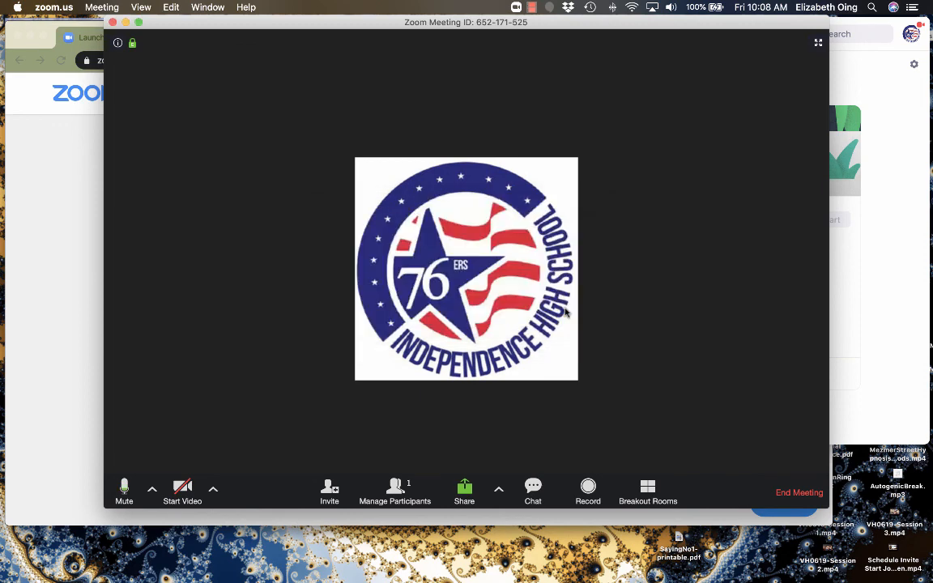
click(531, 8)
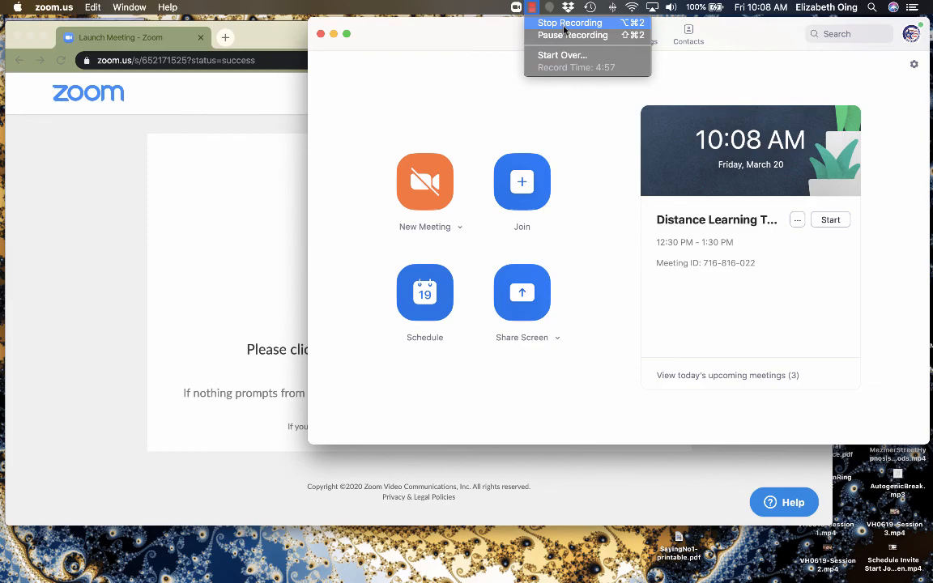